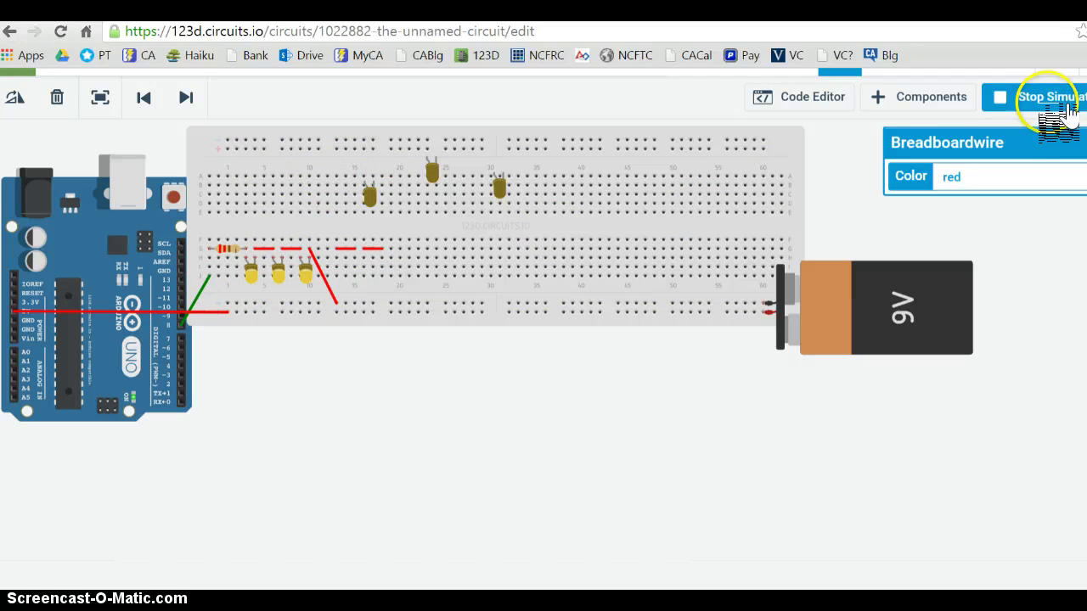
- Stop the simulation and move yellow LEDs 2 and 3 out of the series circuit to the upper breadboard section
{"action": "left_click", "coordinate": [1023, 97]}
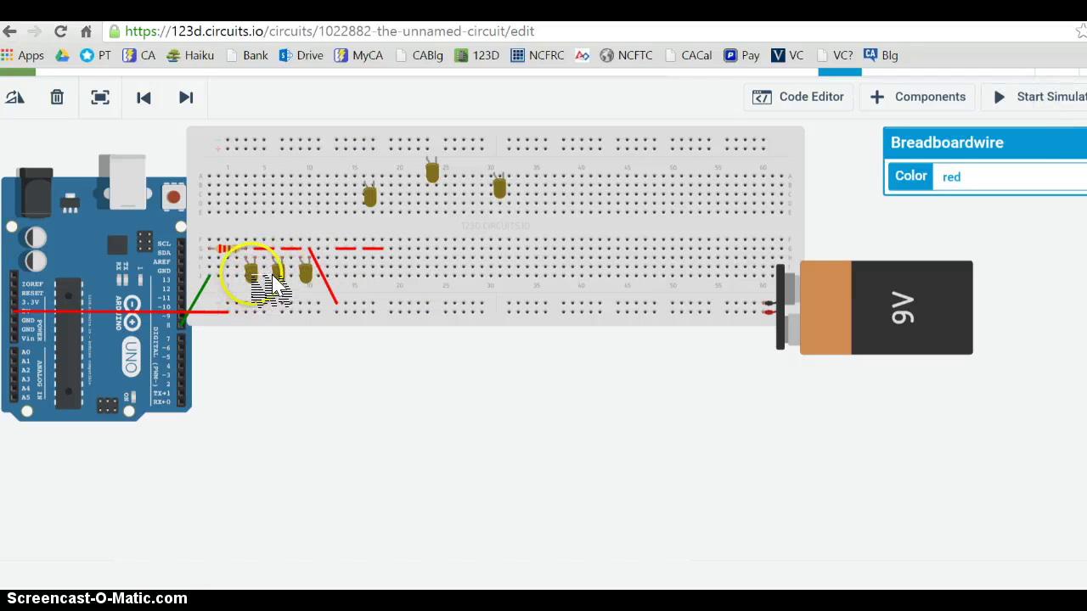
{"action": "left_click_drag", "start_coordinate": [273, 279], "coordinate": [282, 239]}
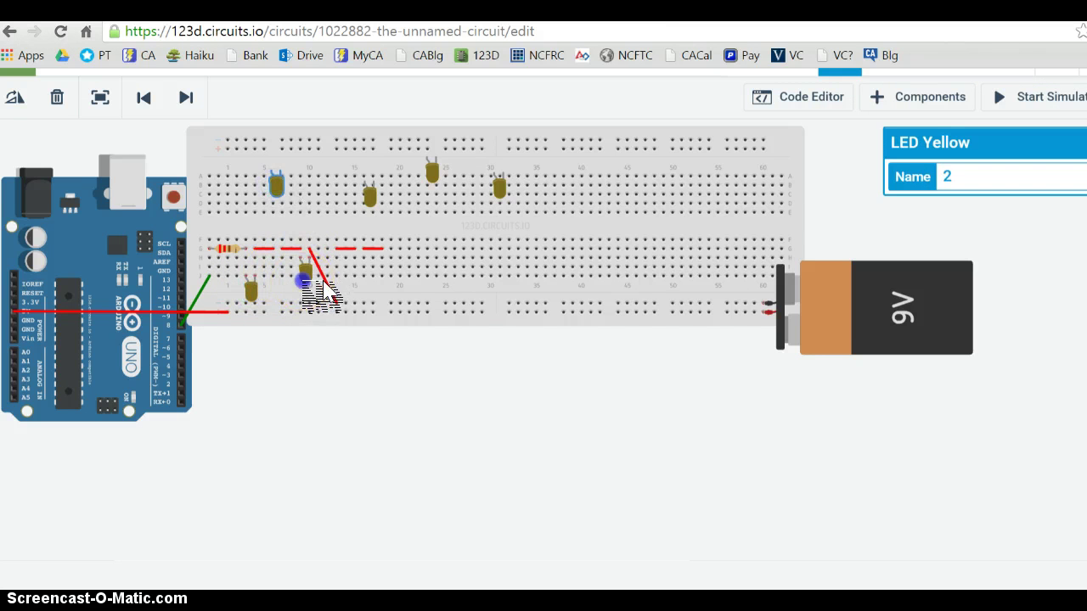
{"action": "left_click_drag", "start_coordinate": [304, 276], "coordinate": [307, 139]}
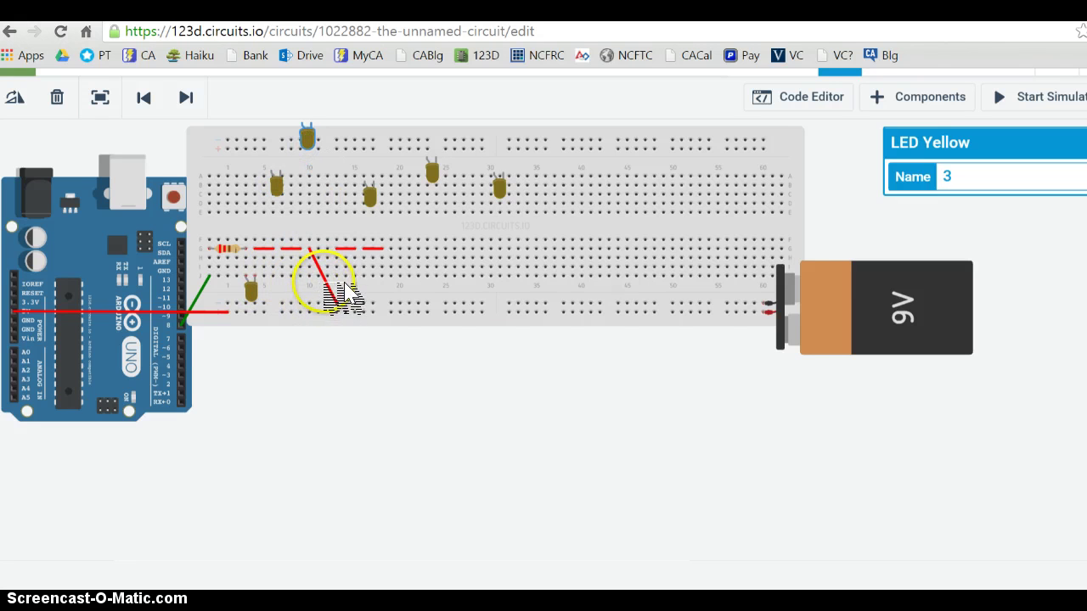
- Delete the diagonal red wire and the four short red jumper wires in row G
{"action": "left_click", "coordinate": [325, 280]}
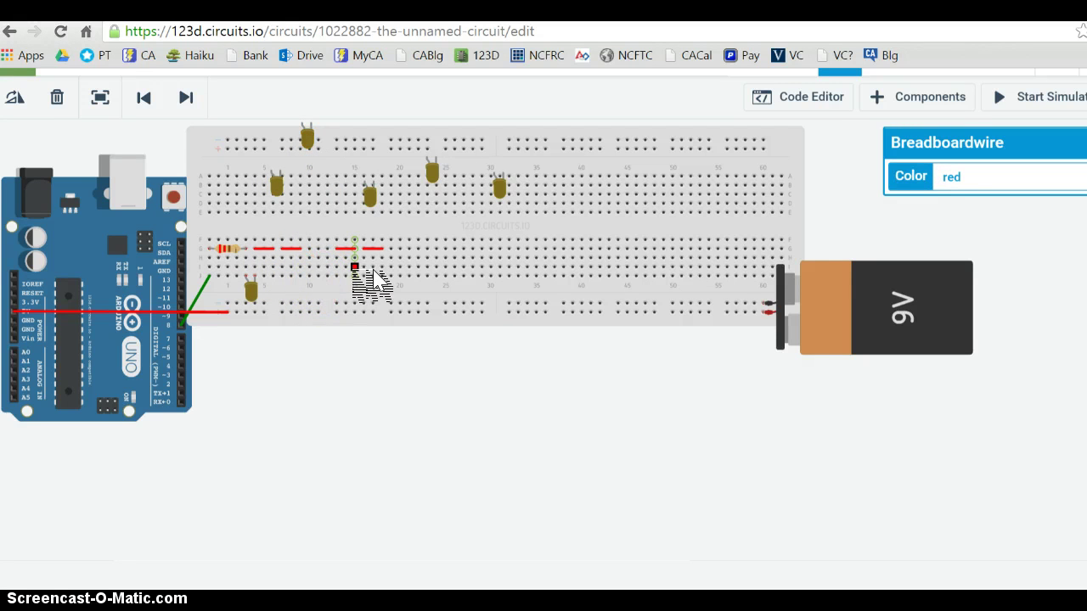
{"action": "left_click_drag", "start_coordinate": [372, 269], "coordinate": [322, 253]}
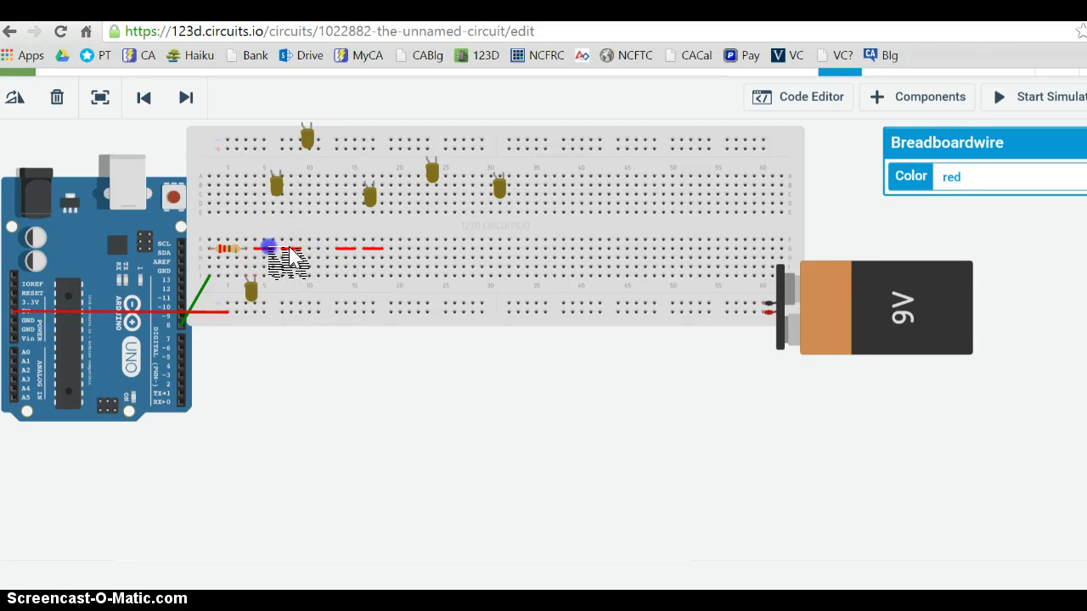
{"action": "left_click", "coordinate": [289, 249]}
{"action": "left_click", "coordinate": [283, 250]}
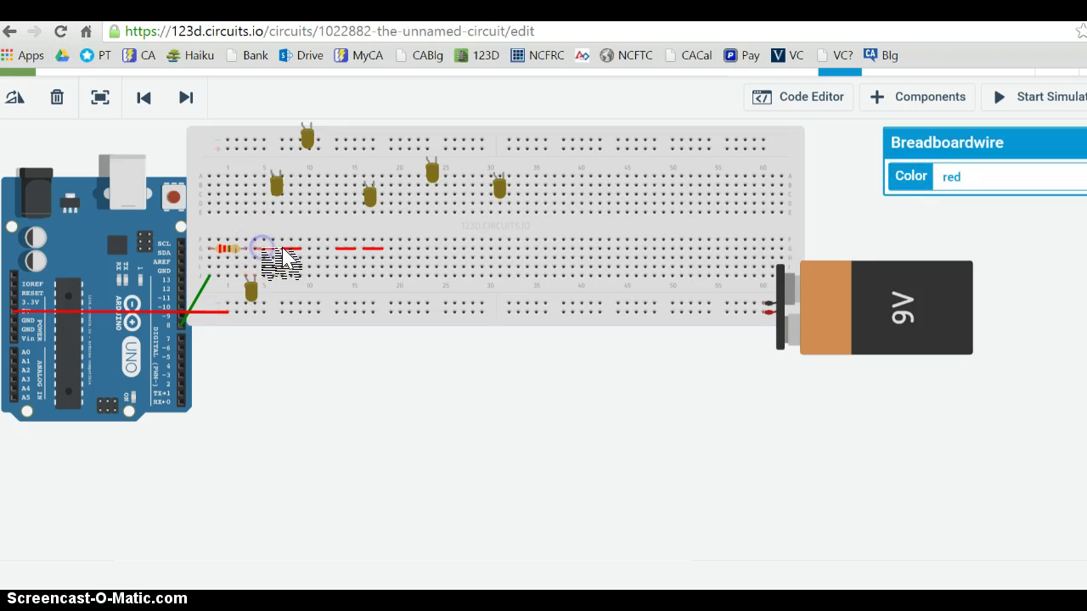
{"action": "mouse_move", "coordinate": [283, 249]}
{"action": "left_mouse_down"}
{"action": "mouse_move", "coordinate": [308, 249]}
{"action": "mouse_move", "coordinate": [285, 246]}
{"action": "left_mouse_up"}
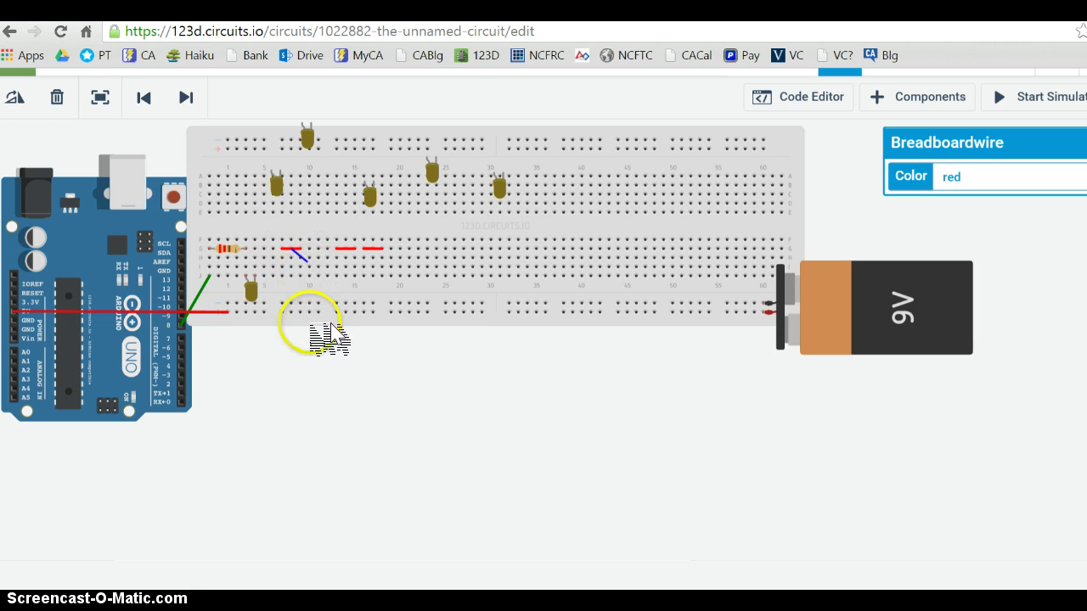
{"action": "left_click", "coordinate": [306, 346]}
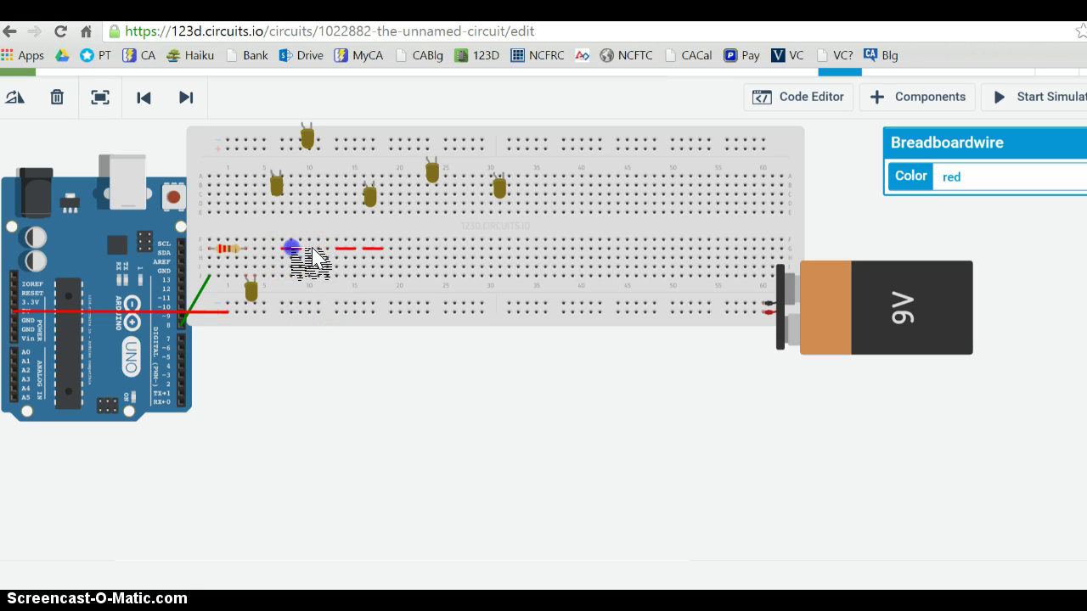
{"action": "left_click_drag", "start_coordinate": [311, 252], "coordinate": [357, 254]}
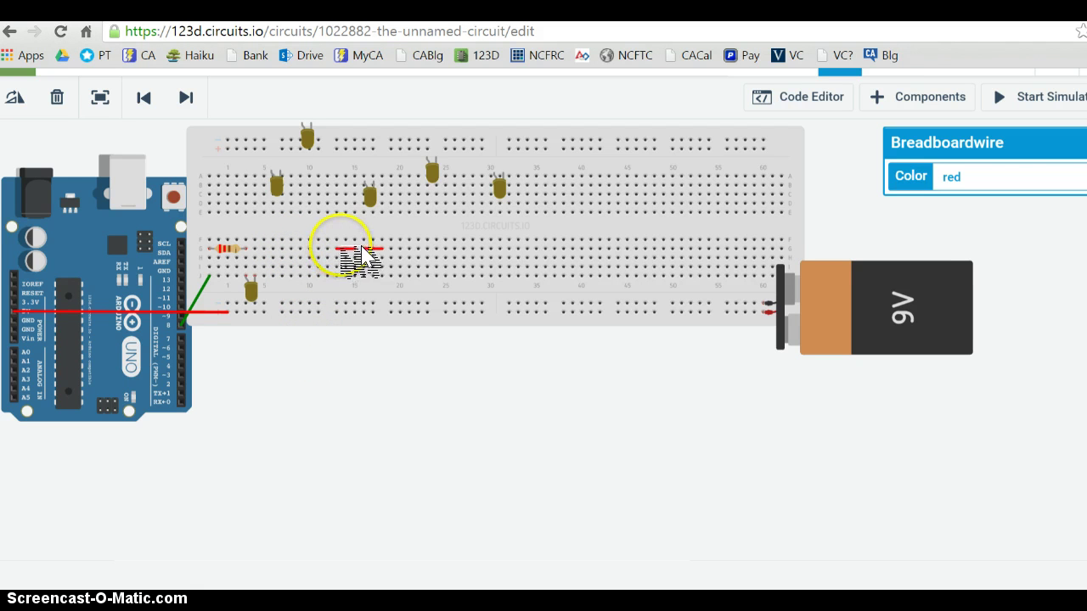
{"action": "left_click", "coordinate": [344, 249]}
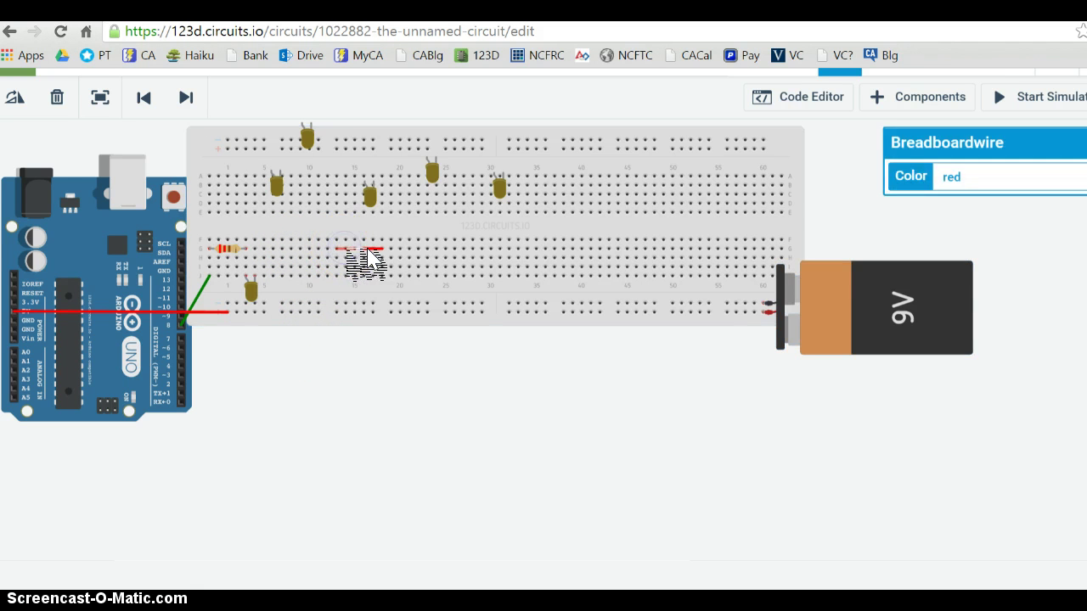
{"action": "left_click_drag", "start_coordinate": [344, 249], "coordinate": [375, 249]}
{"action": "left_click", "coordinate": [369, 248]}
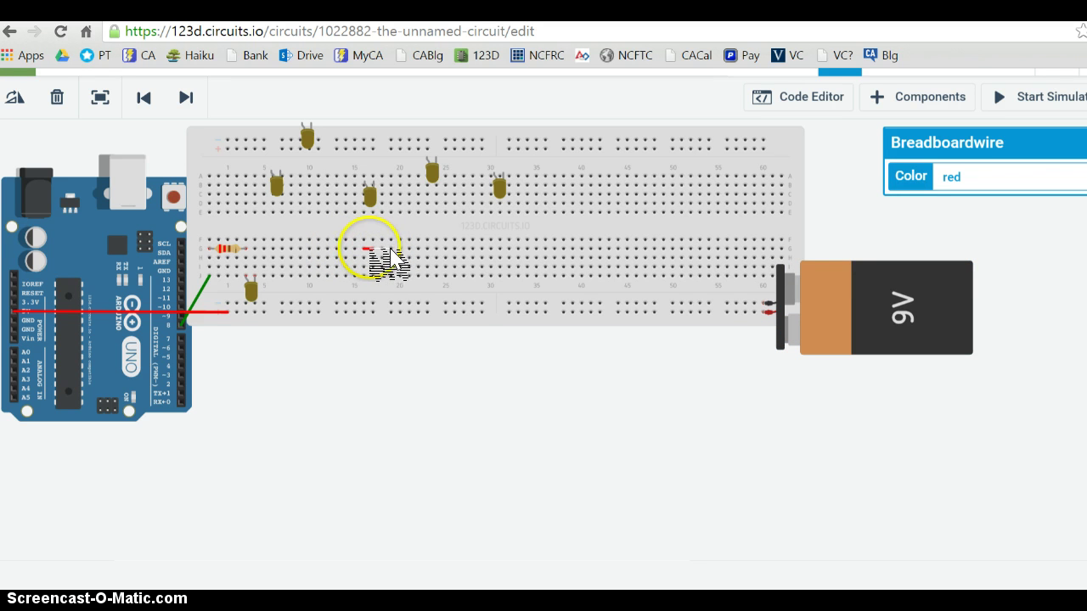
{"action": "left_click_drag", "start_coordinate": [388, 249], "coordinate": [317, 299]}
- Wire the remaining LED's right lead to the lower negative rail with a red wire, and test the circuit in the simulation
{"action": "left_click", "coordinate": [246, 212]}
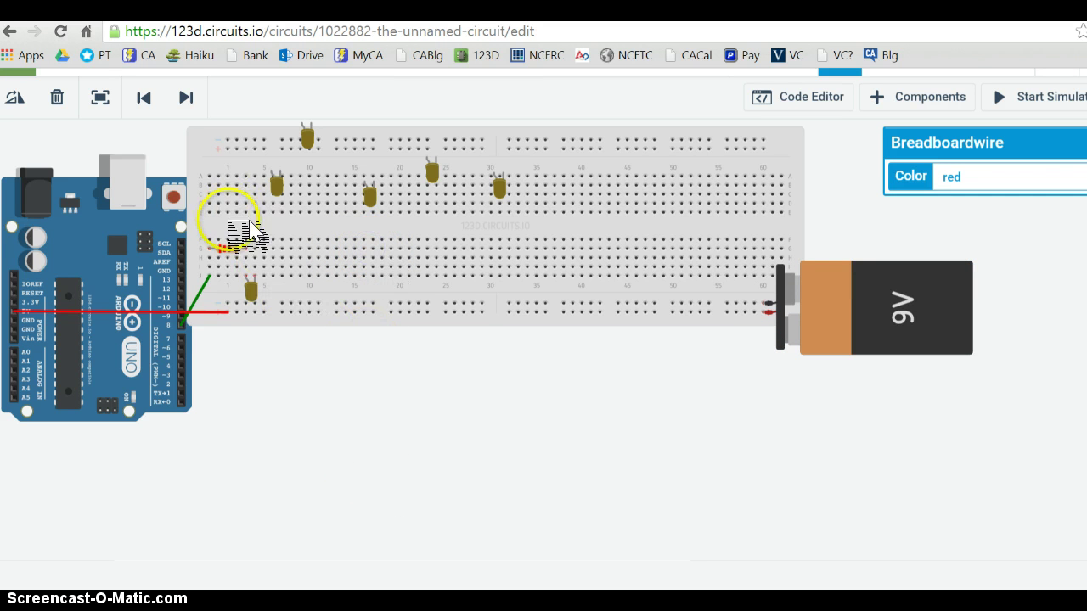
{"action": "left_click", "coordinate": [254, 268]}
{"action": "left_click", "coordinate": [283, 303]}
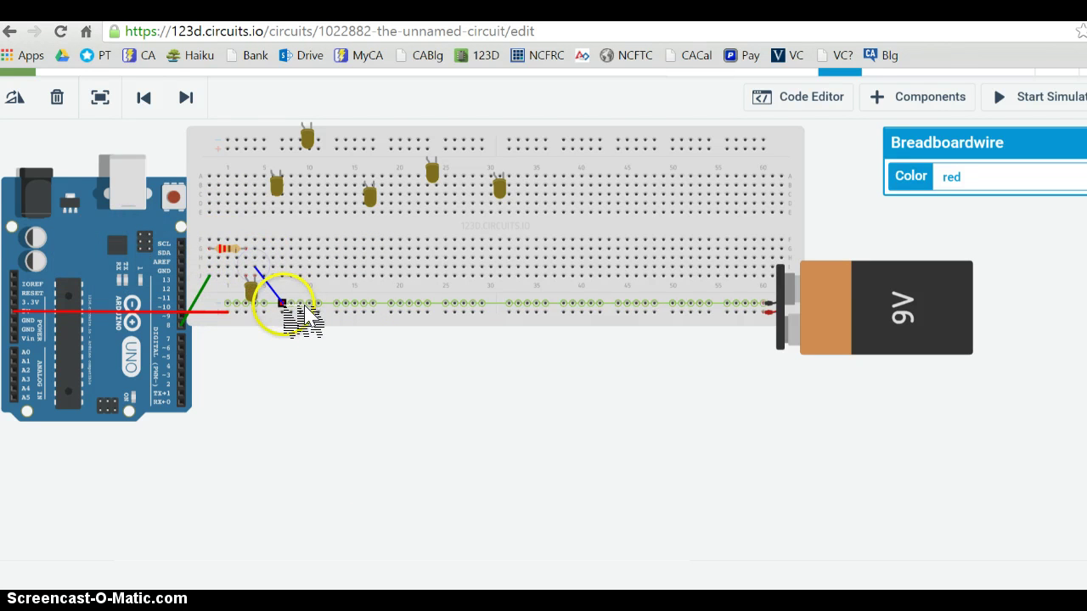
{"action": "left_click", "coordinate": [450, 387]}
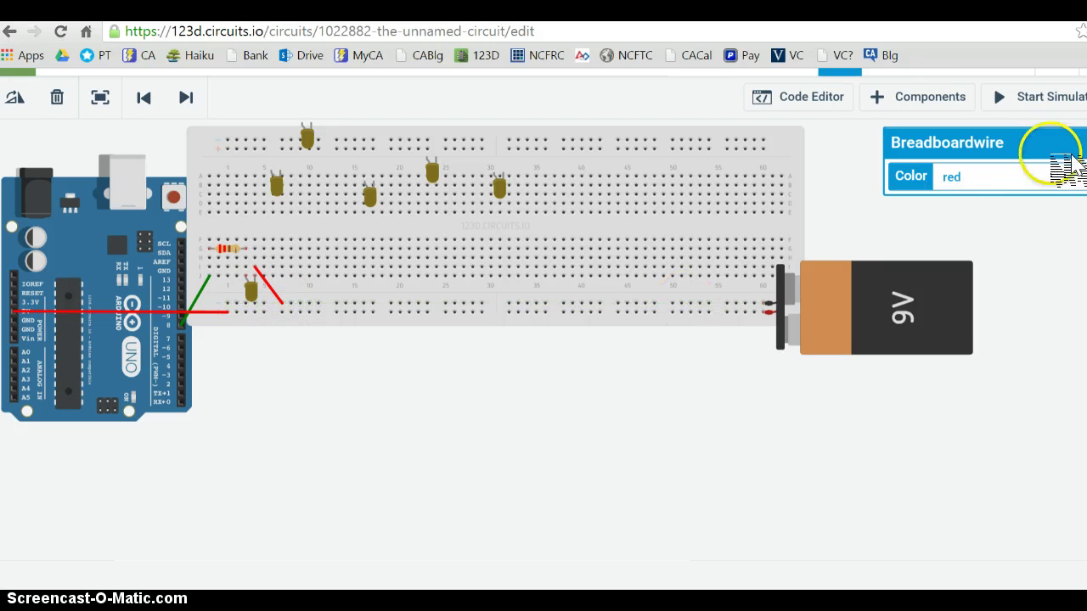
{"action": "left_click", "coordinate": [1057, 97]}
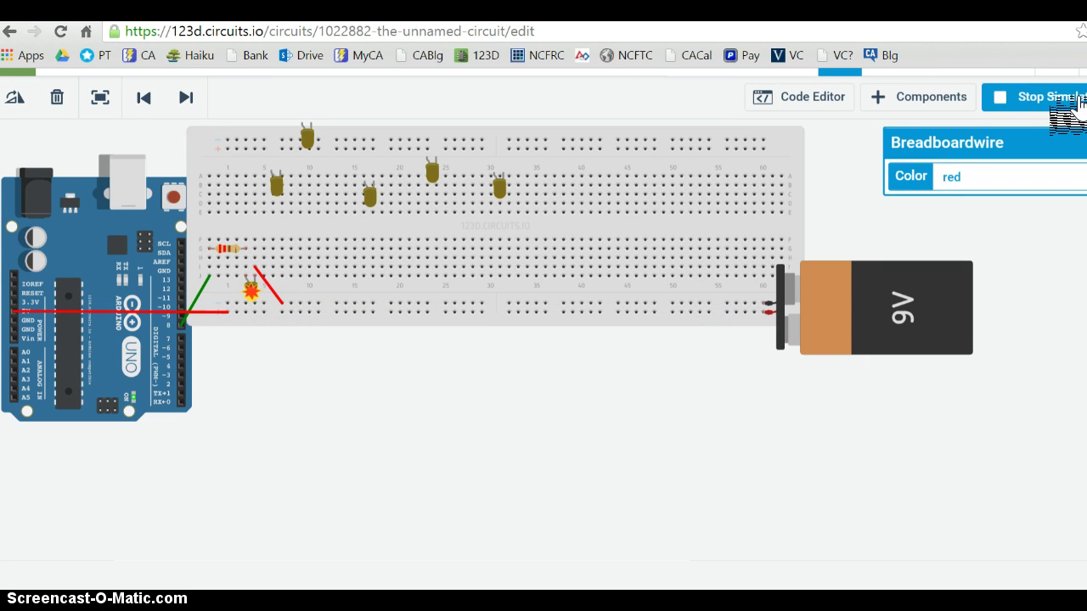
{"action": "left_click", "coordinate": [1057, 97]}
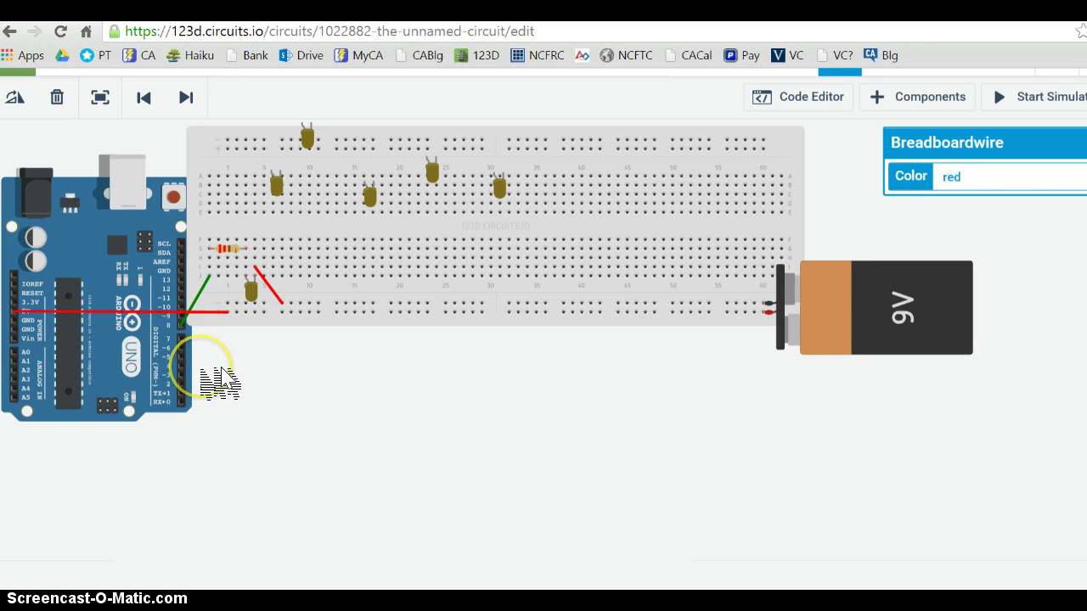
- Angle the 220 ohm resistor down to the LED's left lead column and bridge its other end to the green wire's column with a short red wire
{"action": "left_click", "coordinate": [244, 249]}
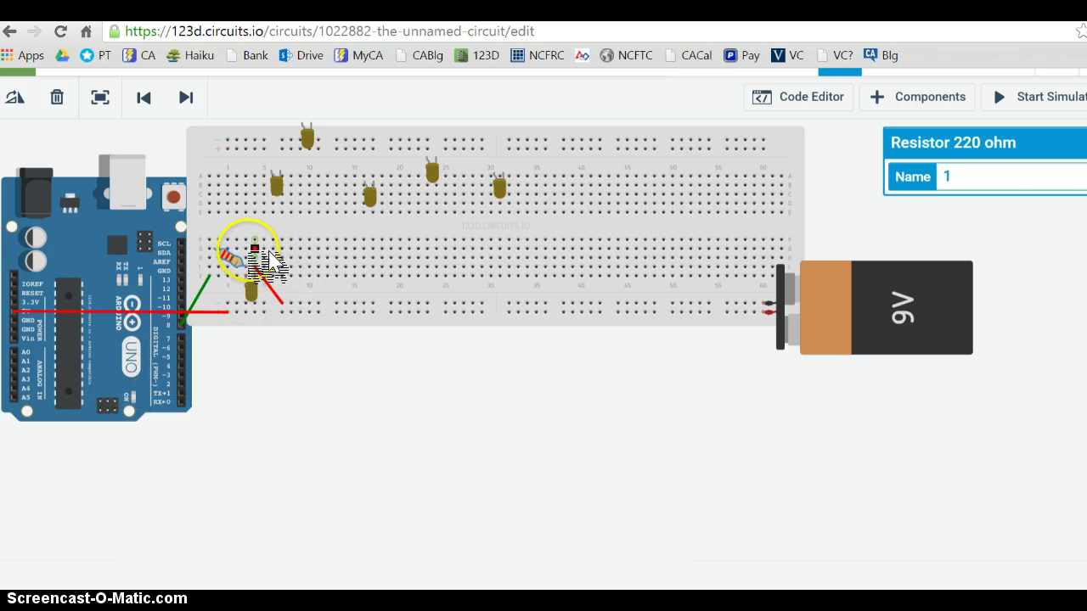
{"action": "left_click_drag", "start_coordinate": [249, 249], "coordinate": [244, 238]}
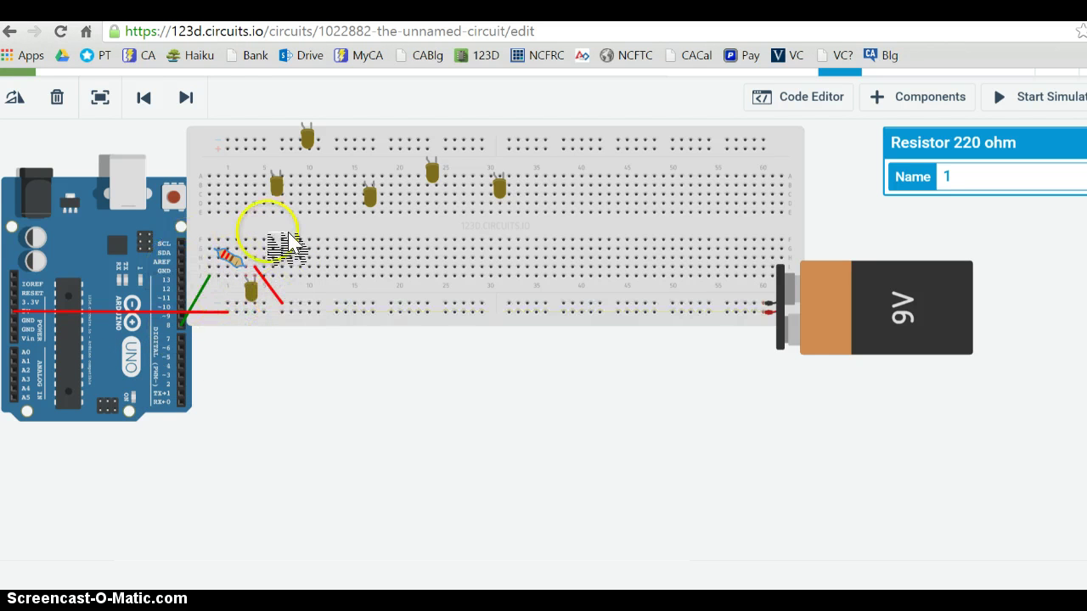
{"action": "left_click", "coordinate": [235, 249]}
{"action": "left_click", "coordinate": [210, 248]}
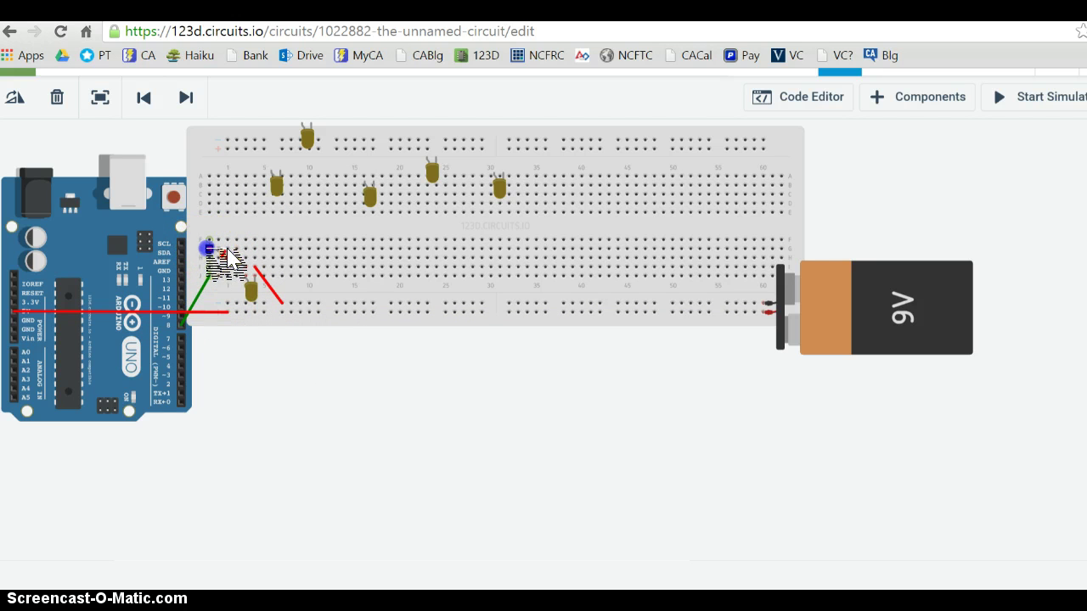
{"action": "left_click", "coordinate": [234, 417]}
{"action": "left_click", "coordinate": [219, 253]}
{"action": "left_click", "coordinate": [261, 452]}
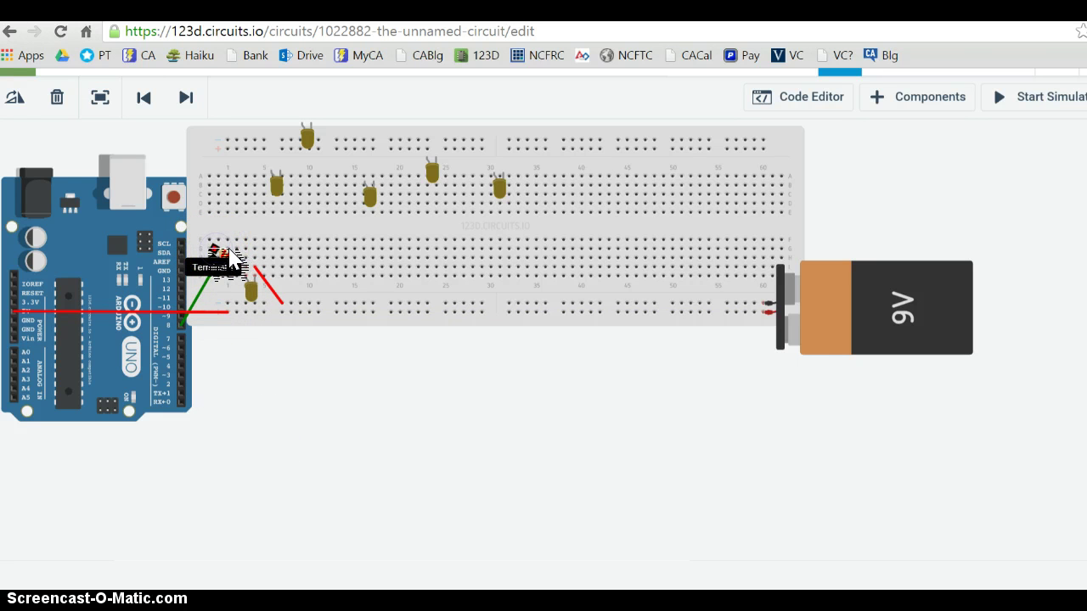
{"action": "left_click", "coordinate": [246, 437]}
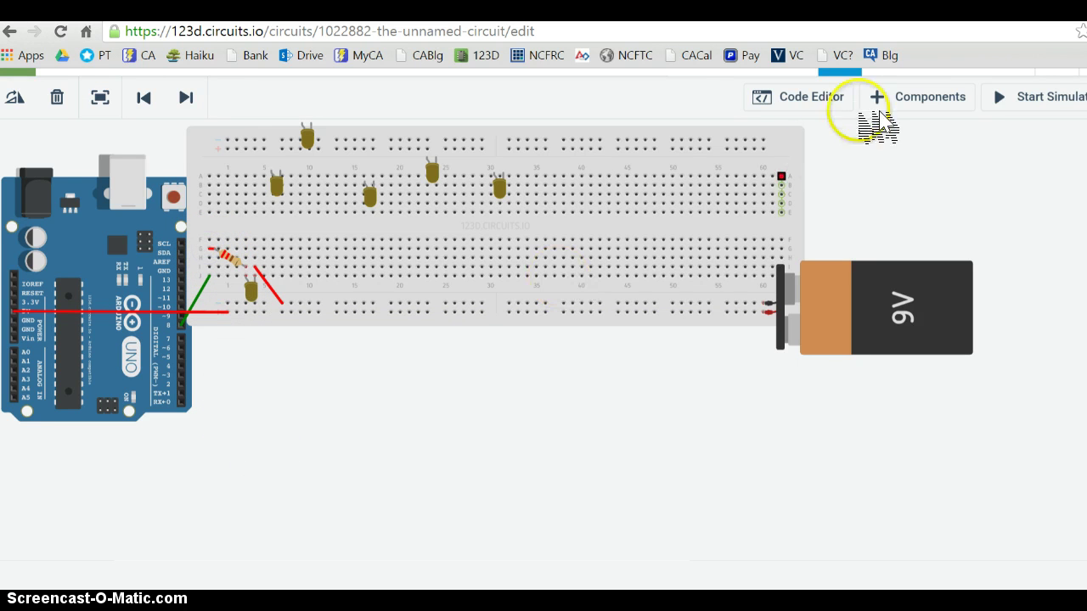
- Simulate the circuit with the single LED and the repositioned resistor, and stop the simulation
{"action": "left_click", "coordinate": [950, 98]}
{"action": "left_click", "coordinate": [1052, 106]}
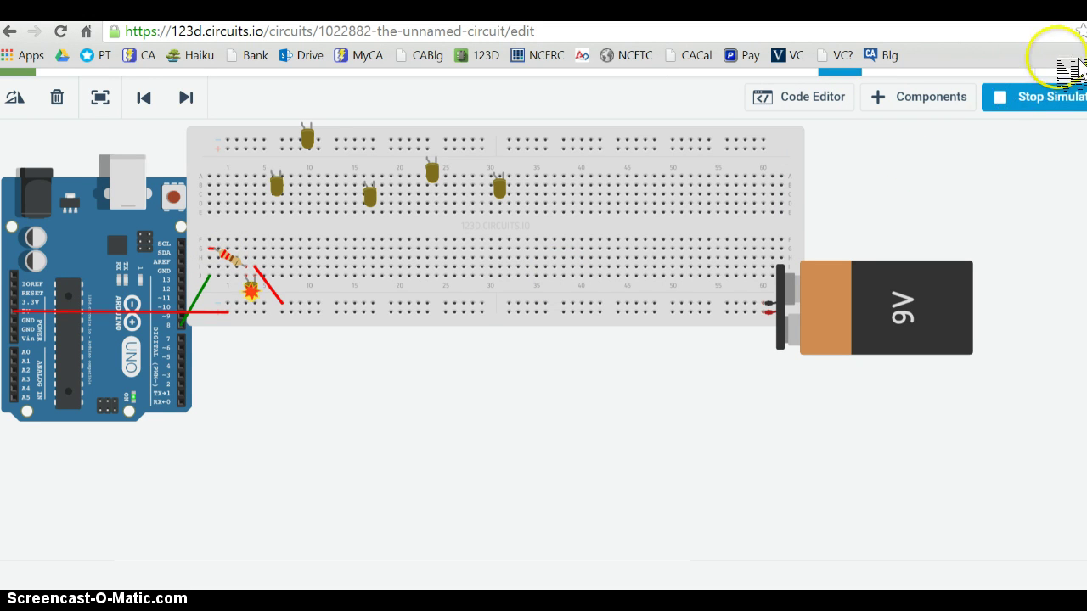
{"action": "left_click", "coordinate": [1048, 97]}
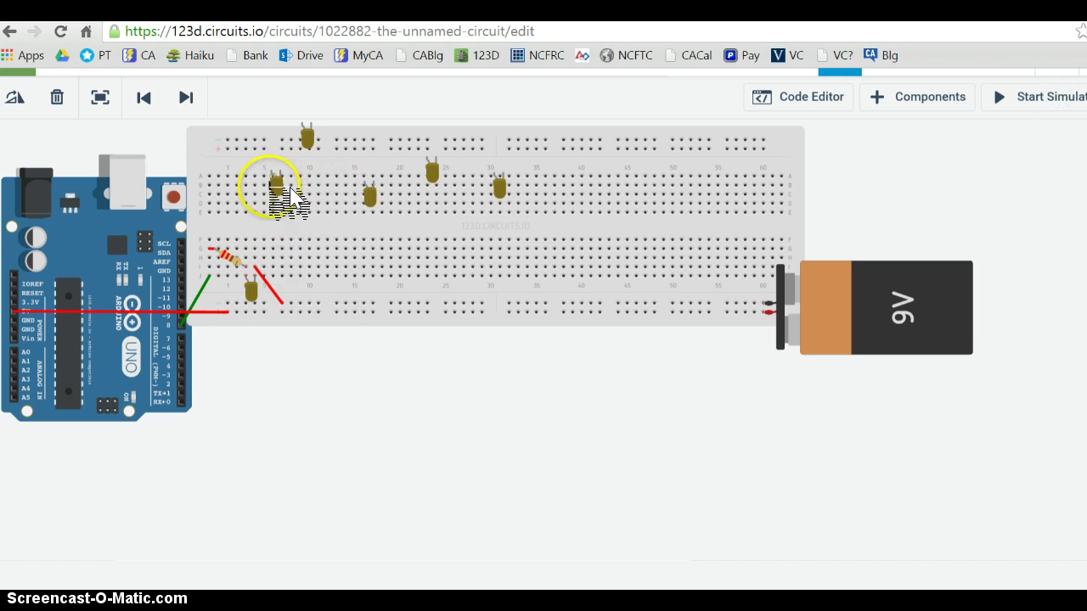
- Stack yellow LEDs 2, 3 and 4 above LED 1 in the same two columns, and test the parallel circuit in the simulation
{"action": "left_click_drag", "start_coordinate": [283, 190], "coordinate": [280, 272]}
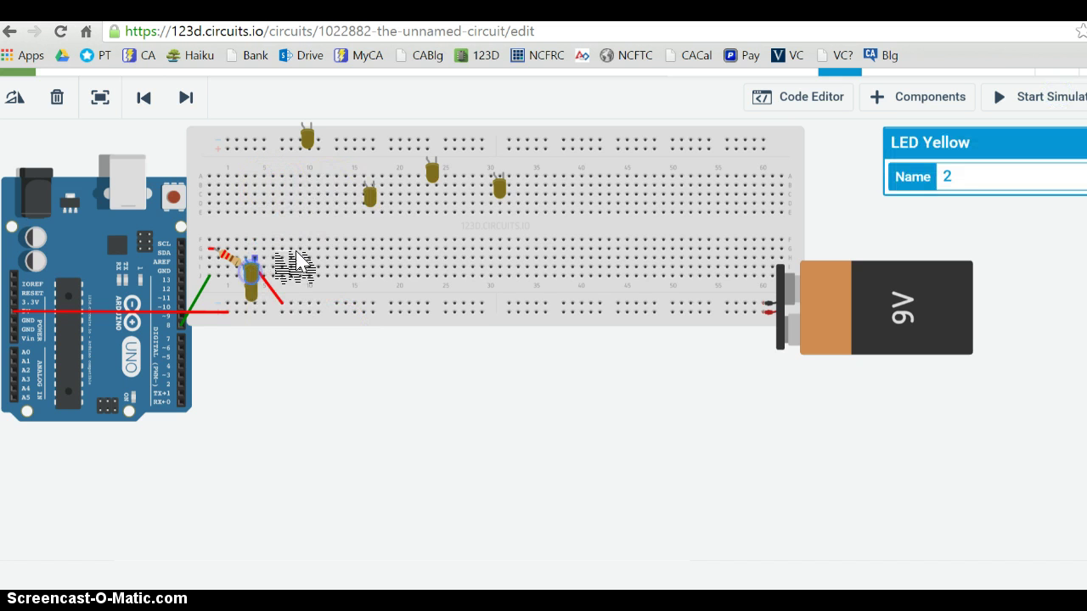
{"action": "left_click_drag", "start_coordinate": [313, 141], "coordinate": [268, 268]}
{"action": "left_click", "coordinate": [374, 197]}
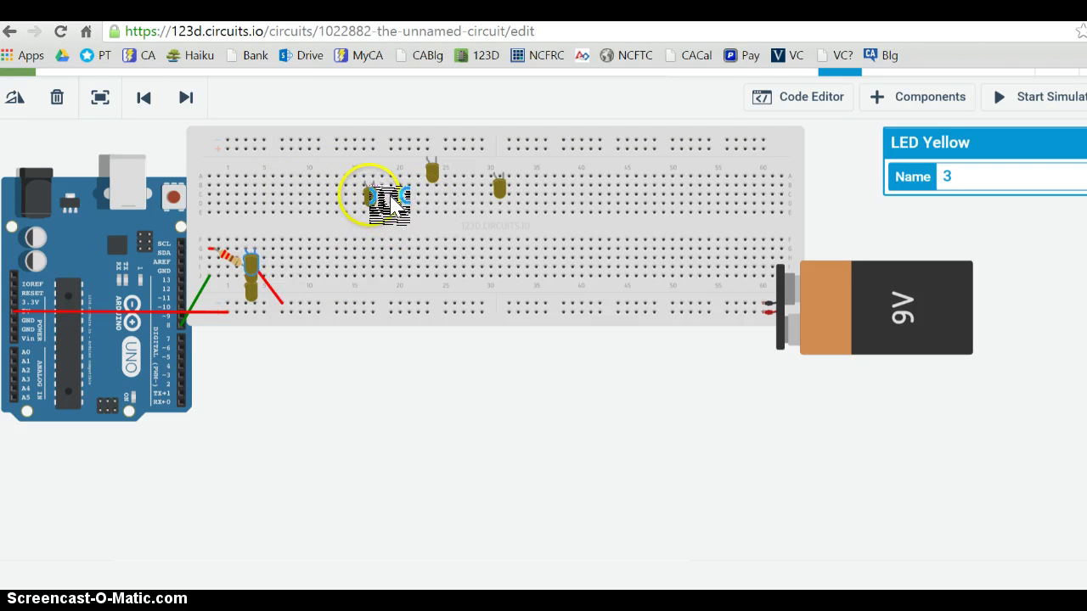
{"action": "left_click_drag", "start_coordinate": [392, 202], "coordinate": [272, 263]}
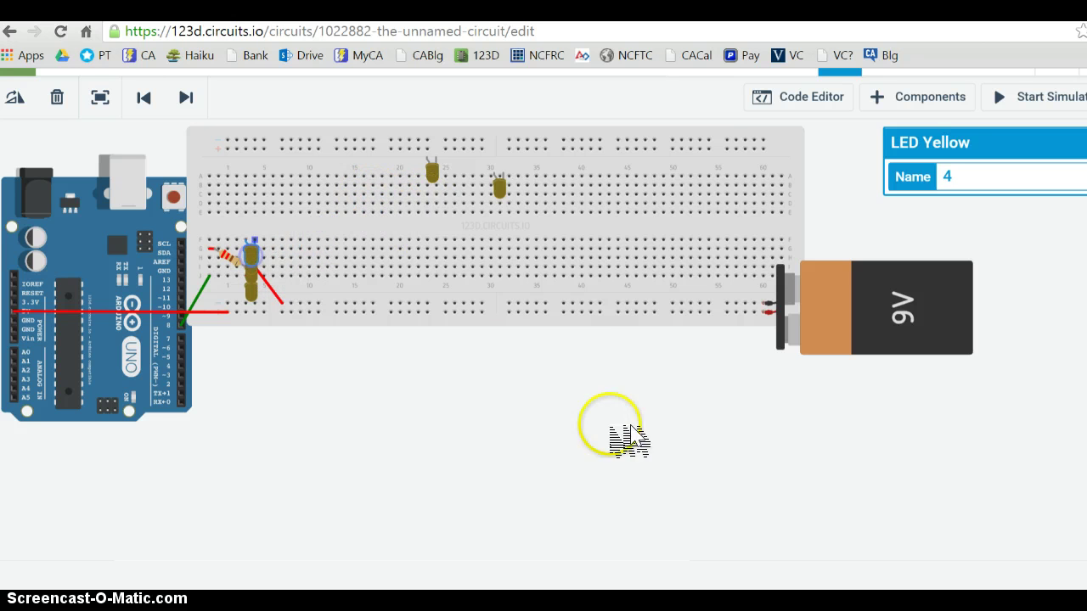
{"action": "left_click", "coordinate": [1049, 100]}
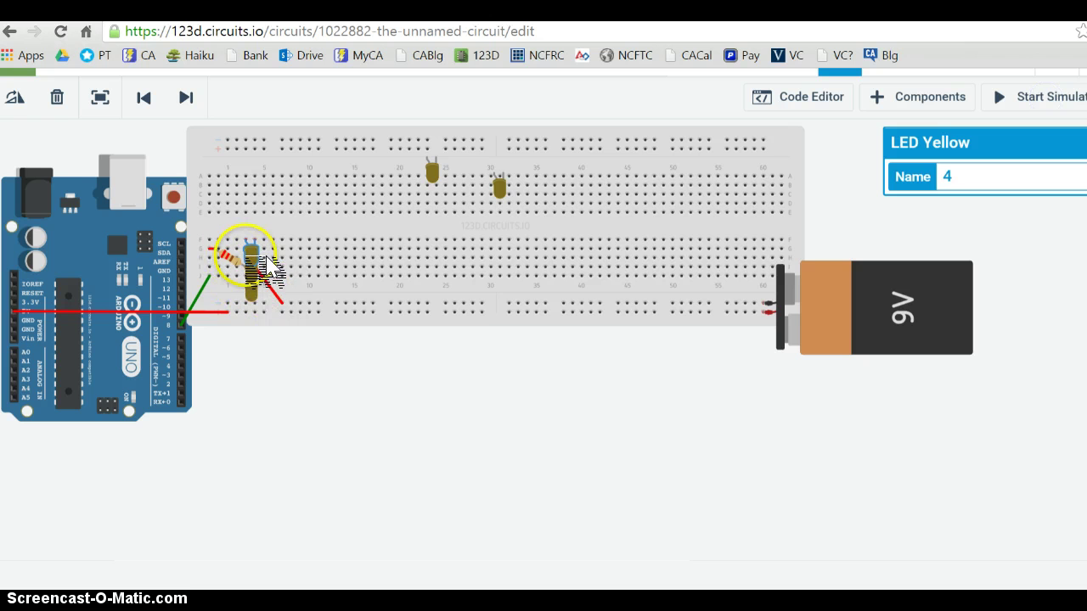
- Relocate LED 4 to the upper section, joined across the centre gap by two red jumper wires, and test the circuit in the simulation
{"action": "left_click_drag", "start_coordinate": [259, 255], "coordinate": [266, 197]}
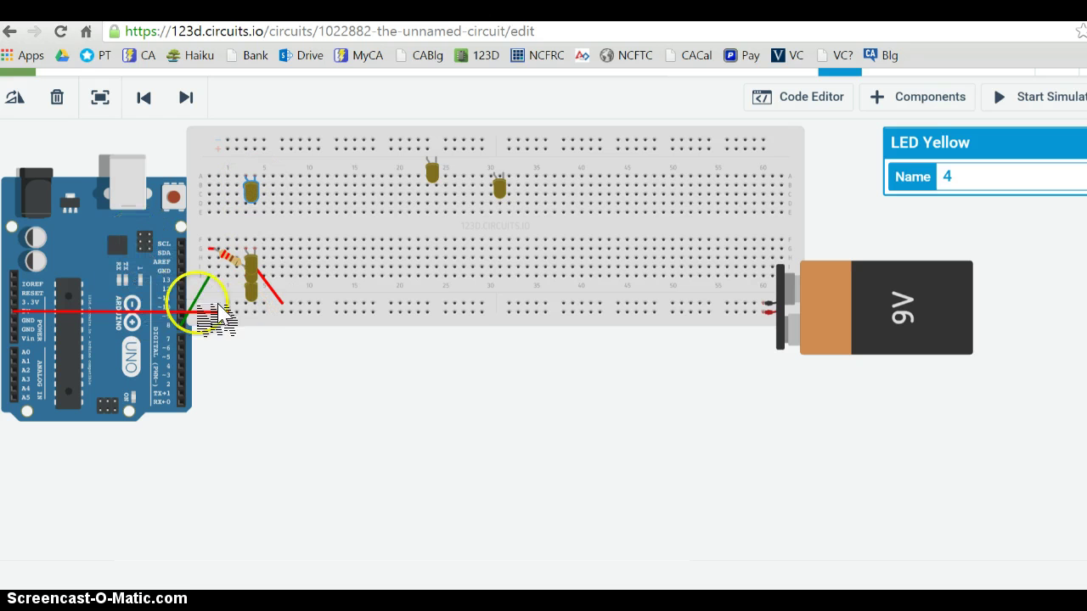
{"action": "left_click_drag", "start_coordinate": [265, 239], "coordinate": [253, 216]}
{"action": "left_click", "coordinate": [448, 346]}
{"action": "left_click", "coordinate": [796, 199]}
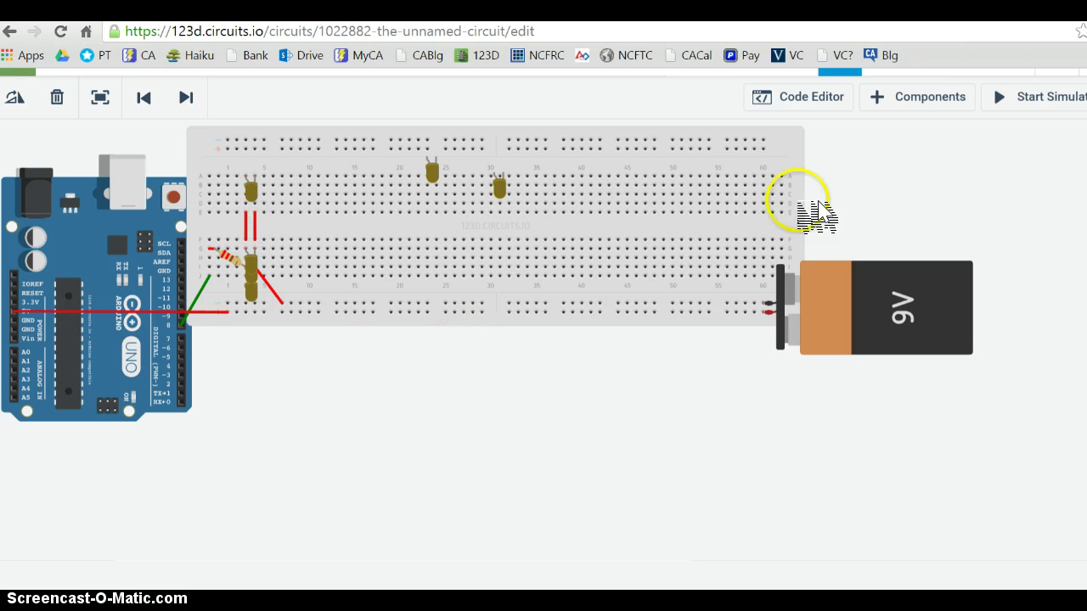
{"action": "left_click", "coordinate": [1032, 97]}
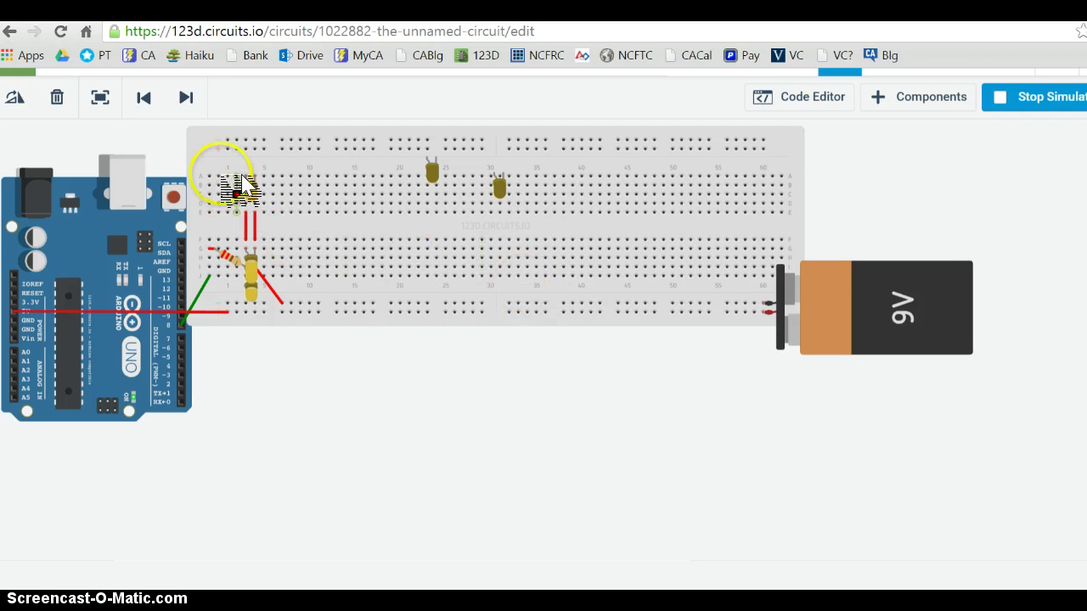
{"action": "left_click", "coordinate": [1050, 95]}
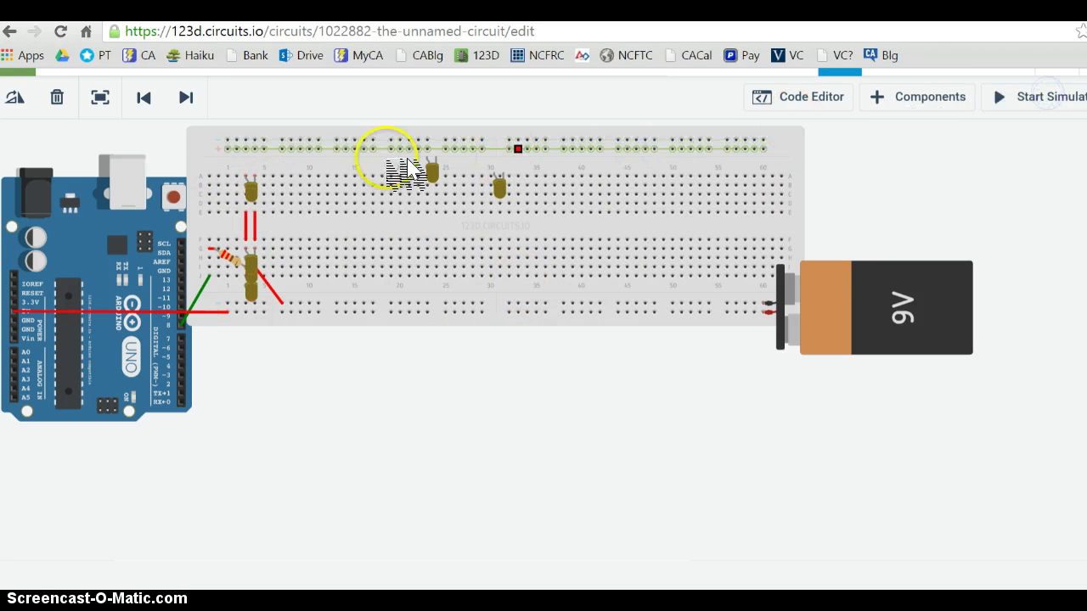
- Lower LED 4 toward the centre gap and move LEDs 5 and 6 beside it to stack them in the same columns
{"action": "left_click", "coordinate": [252, 196]}
{"action": "left_click_drag", "start_coordinate": [269, 197], "coordinate": [270, 226]}
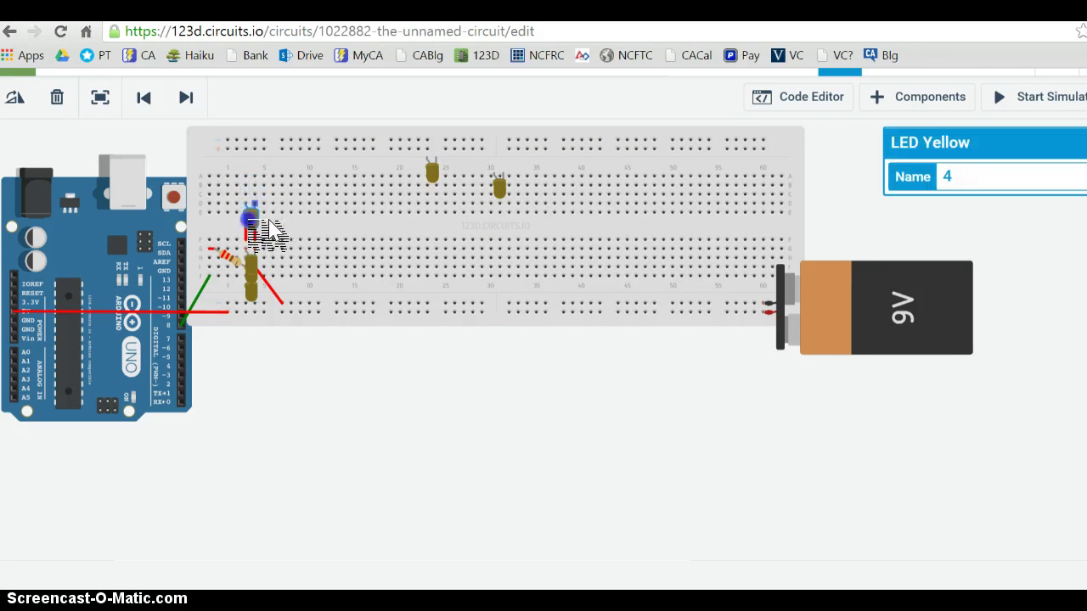
{"action": "left_click_drag", "start_coordinate": [432, 173], "coordinate": [284, 216]}
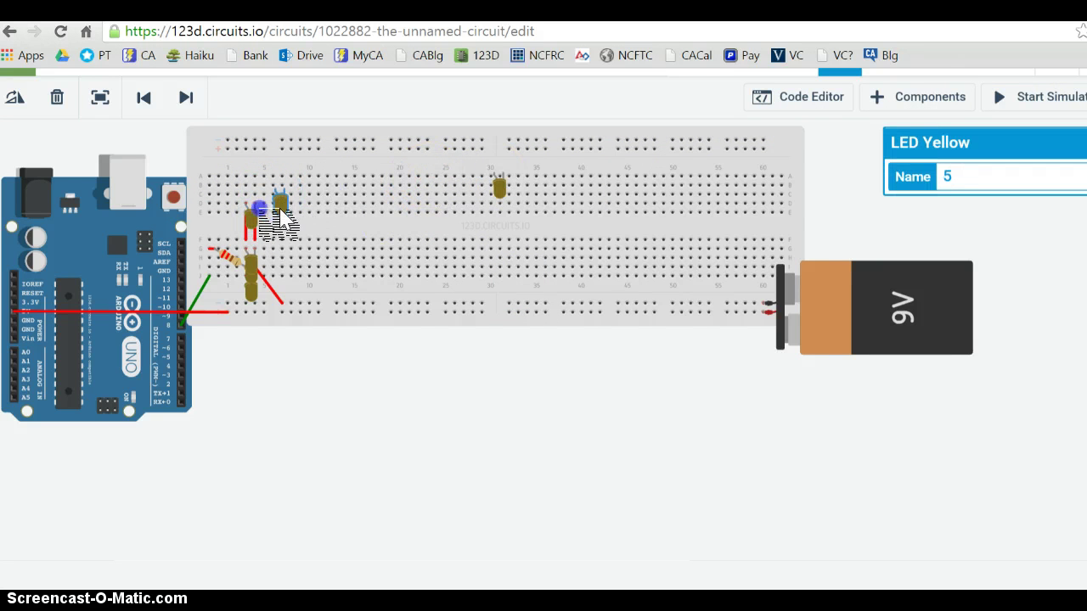
{"action": "left_click", "coordinate": [499, 188]}
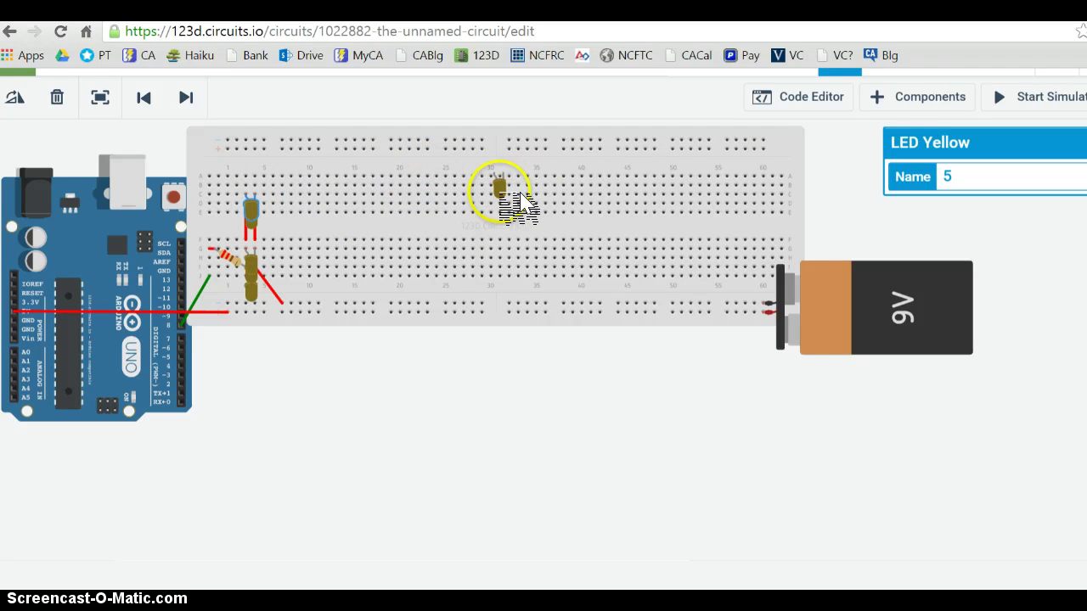
{"action": "left_click_drag", "start_coordinate": [509, 195], "coordinate": [289, 192]}
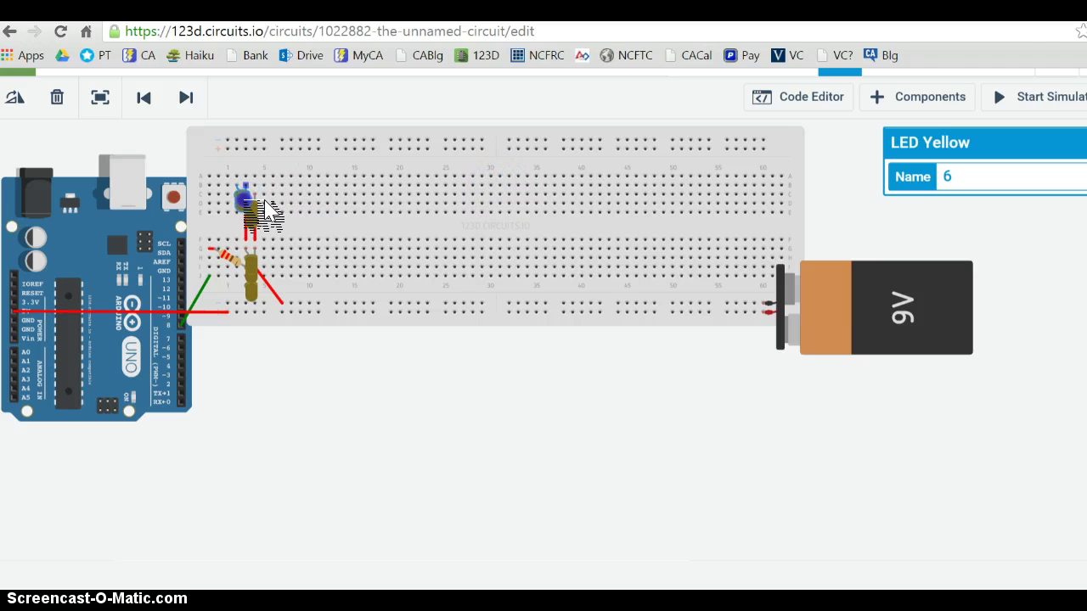
- Simulate the parallel circuit with six yellow LEDs, and stop the simulation
{"action": "left_click", "coordinate": [388, 328]}
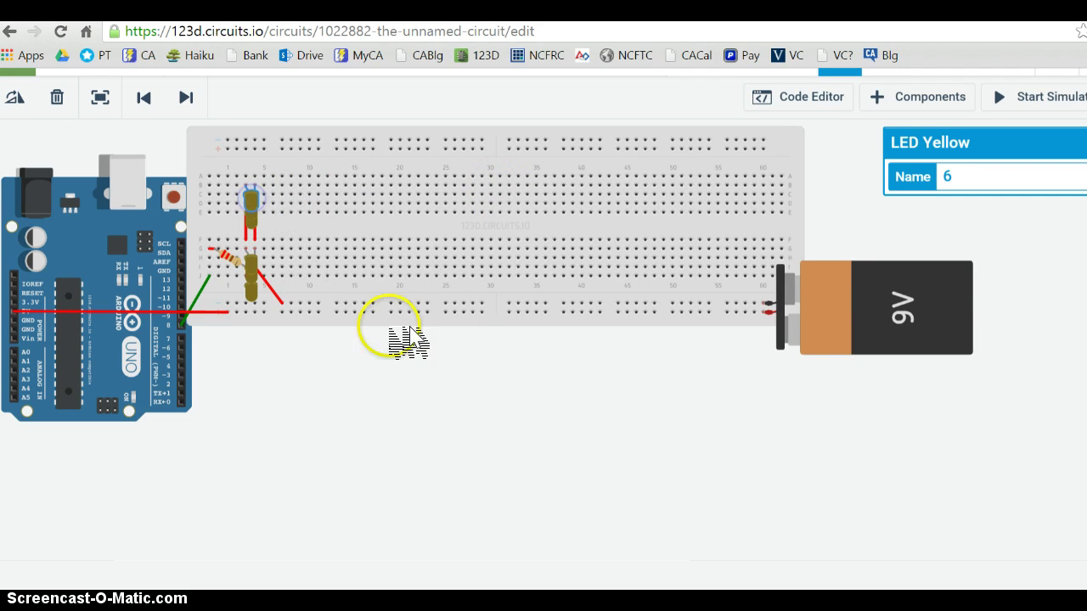
{"action": "left_click", "coordinate": [287, 182]}
{"action": "left_click", "coordinate": [243, 174]}
{"action": "left_click", "coordinate": [246, 303]}
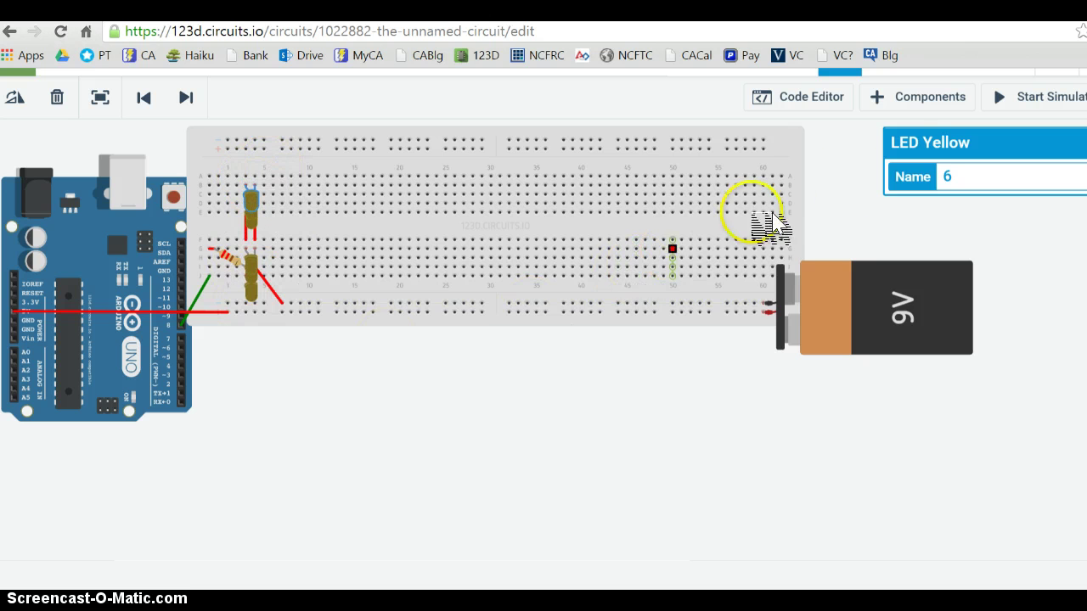
{"action": "left_click", "coordinate": [1063, 98]}
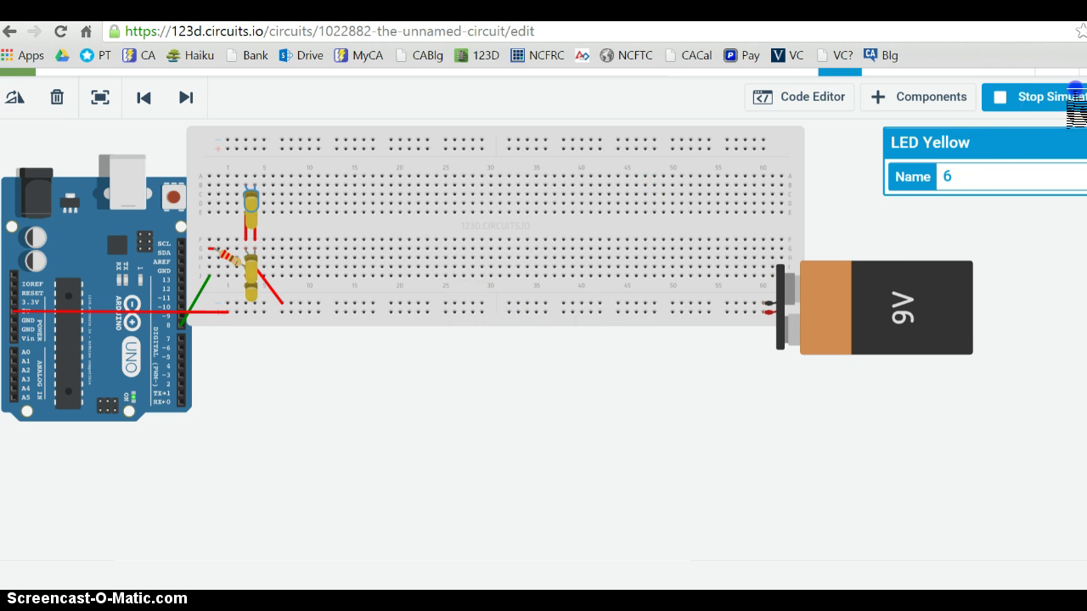
{"action": "left_click", "coordinate": [1036, 101]}
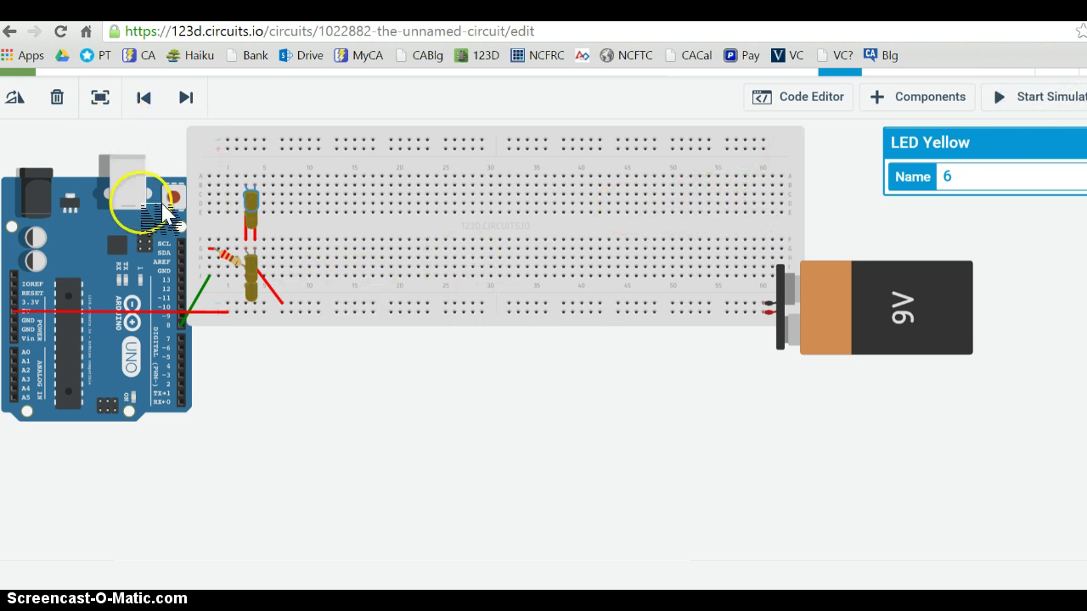
- Add yellow LED 7 with its legs pointing up above LED 6 in the same two columns, and test the circuit in the simulation
{"action": "left_click", "coordinate": [913, 96]}
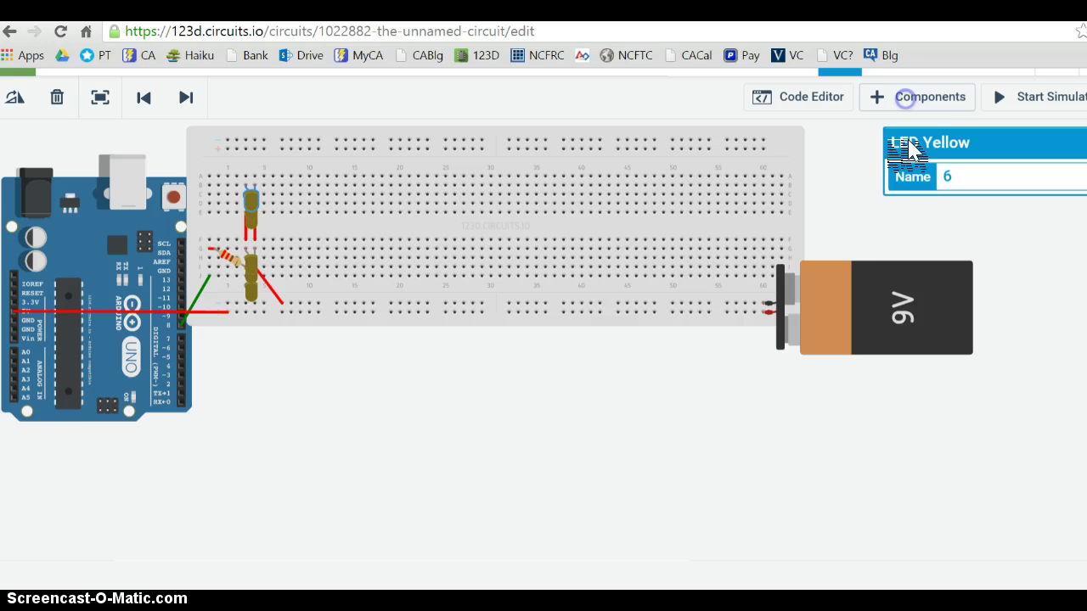
{"action": "left_click_drag", "start_coordinate": [459, 454], "coordinate": [418, 234]}
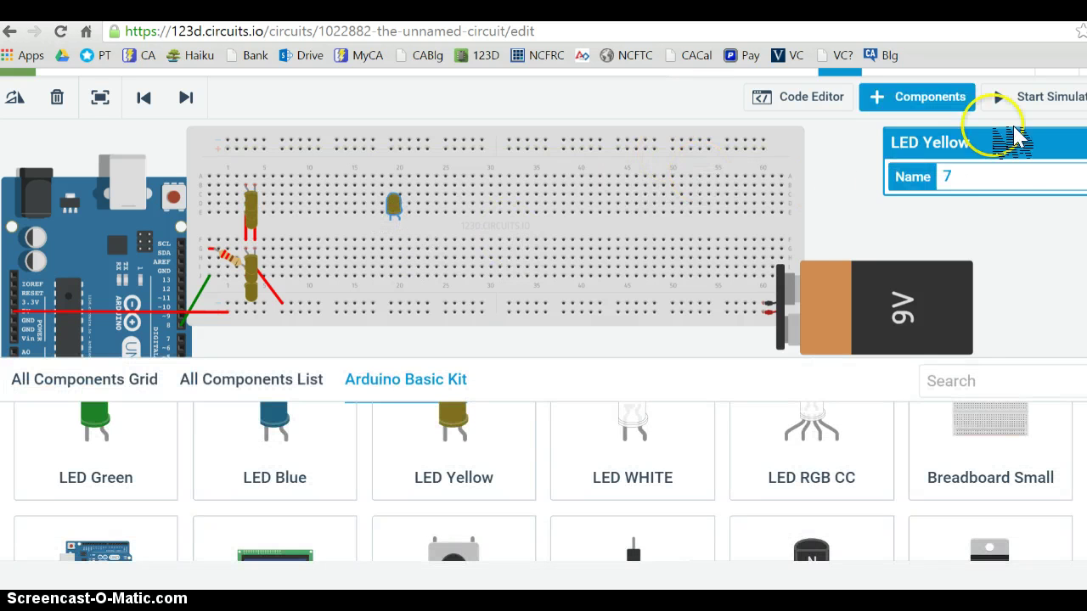
{"action": "left_click", "coordinate": [879, 97]}
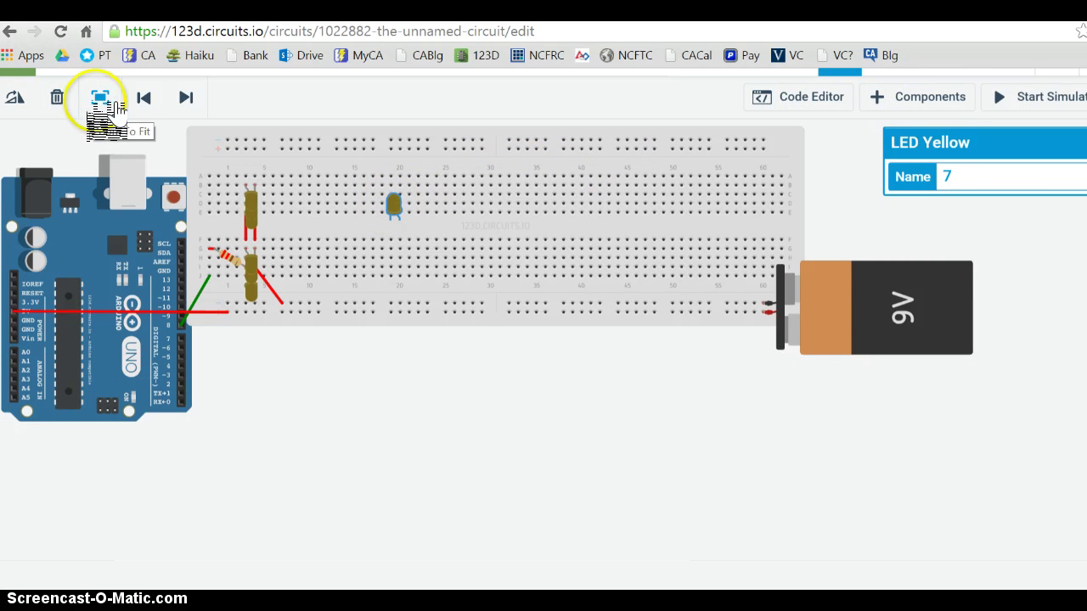
{"action": "left_click", "coordinate": [16, 98]}
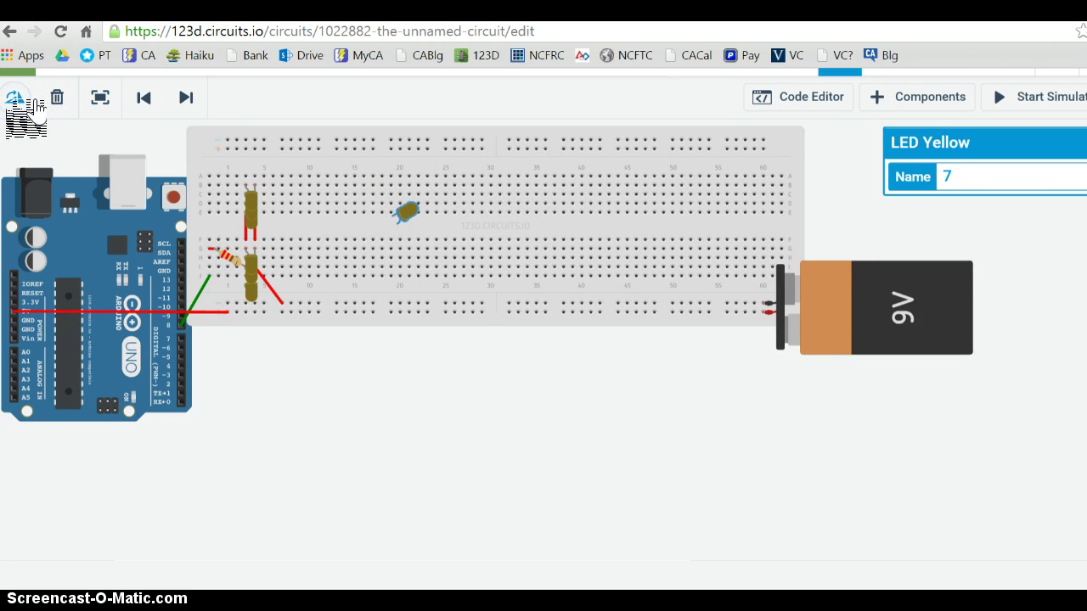
{"action": "left_click", "coordinate": [34, 102]}
{"action": "left_click", "coordinate": [34, 102]}
{"action": "left_click_drag", "start_coordinate": [396, 234], "coordinate": [276, 204]}
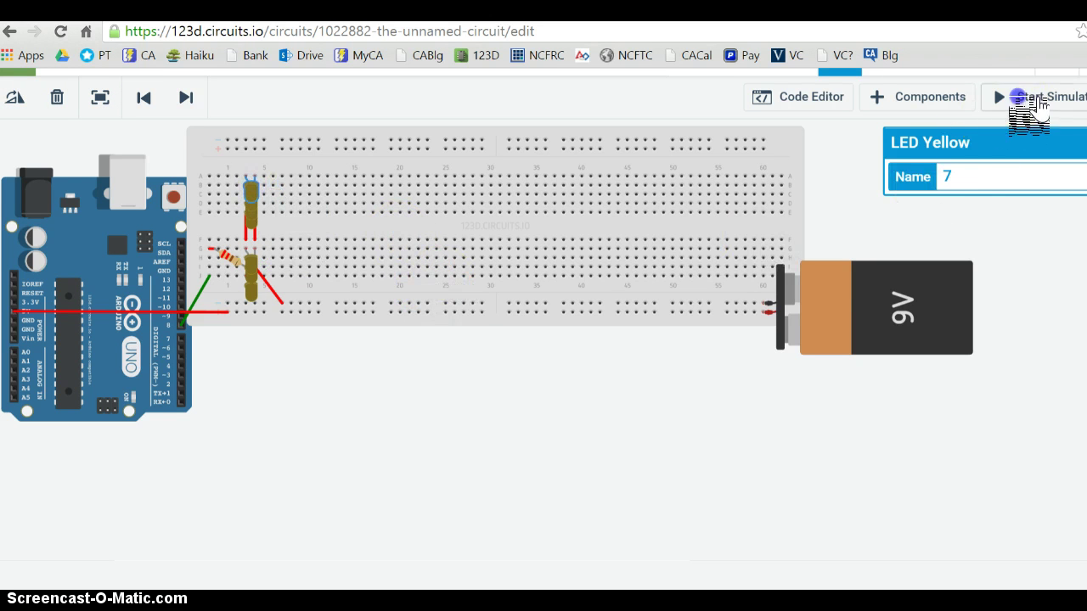
{"action": "left_click", "coordinate": [997, 97]}
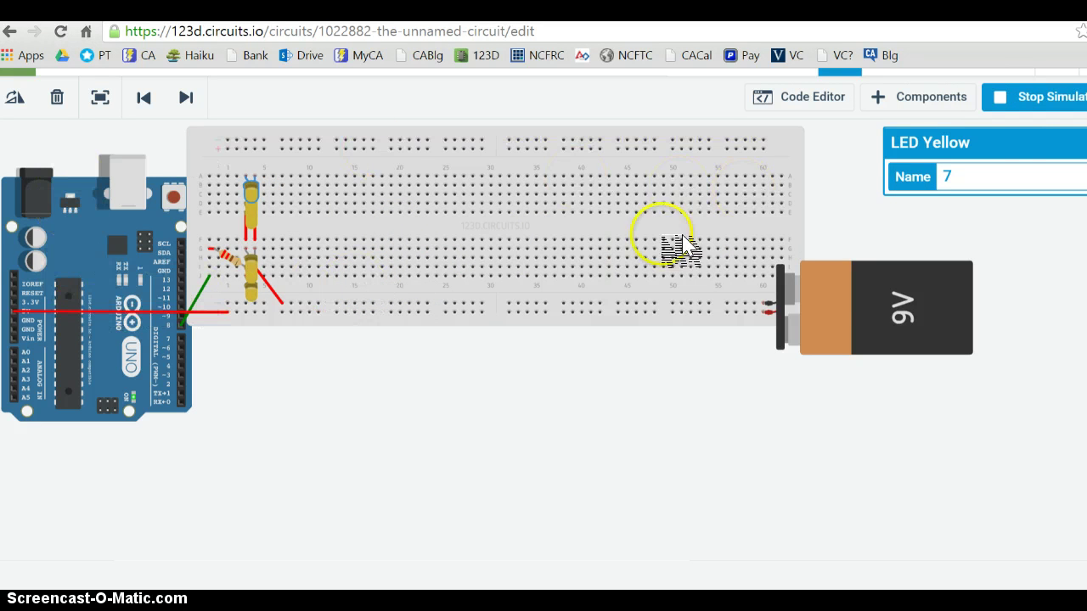
{"action": "left_click", "coordinate": [1049, 97]}
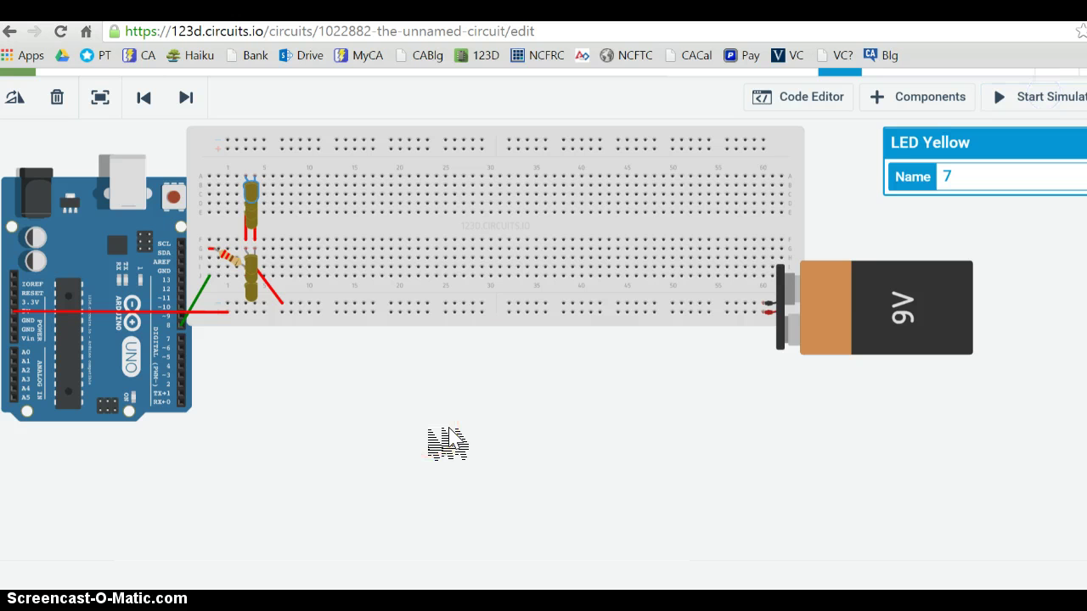